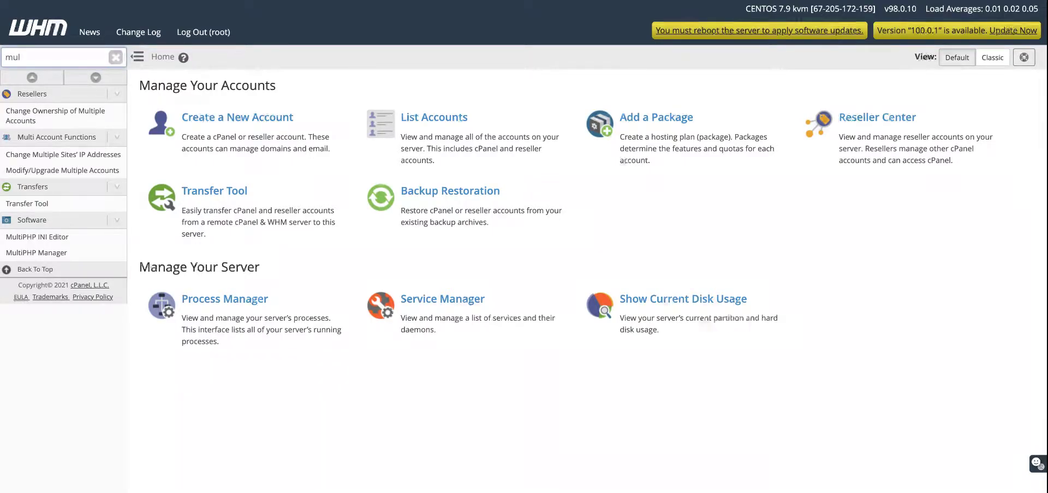
# Step: Filter the WHM sidebar for 'multi' and view MultiPHP Manager's system PHP version (7.2)
pyautogui.click(114, 58)
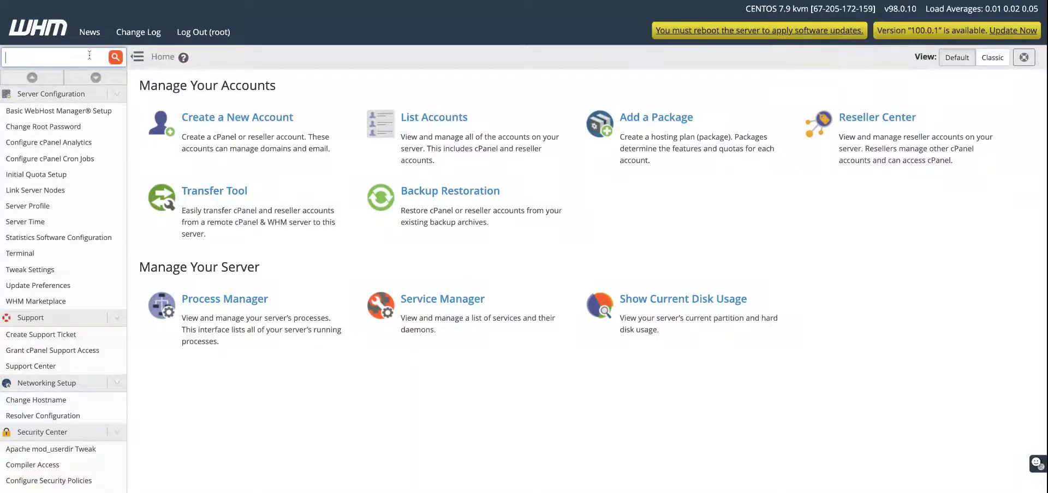
pyautogui.write('multi')
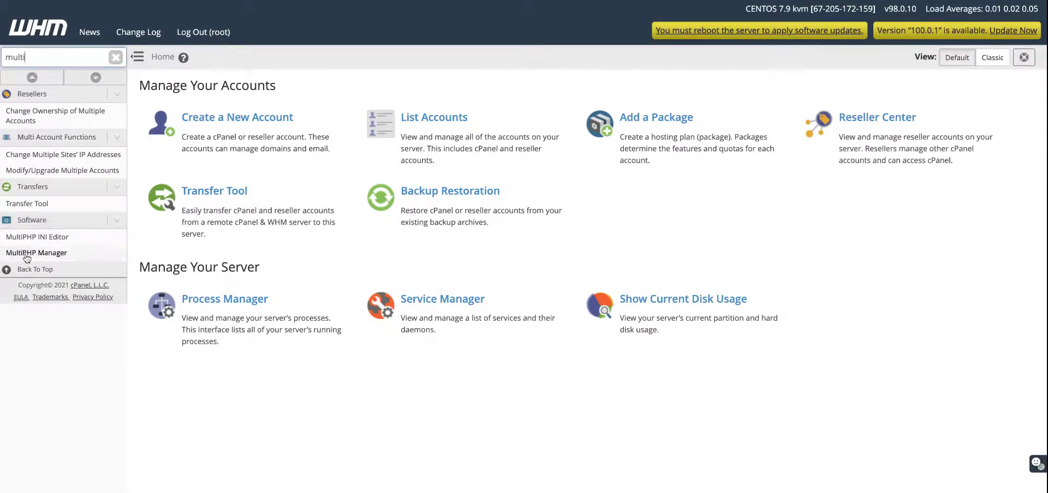
pyautogui.click(57, 253)
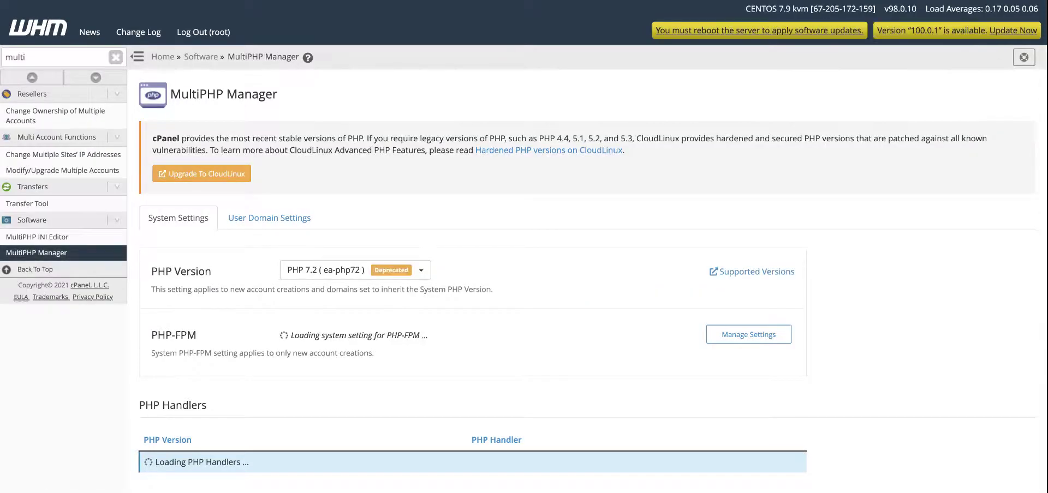
pyautogui.scroll(-2, 445, 170)
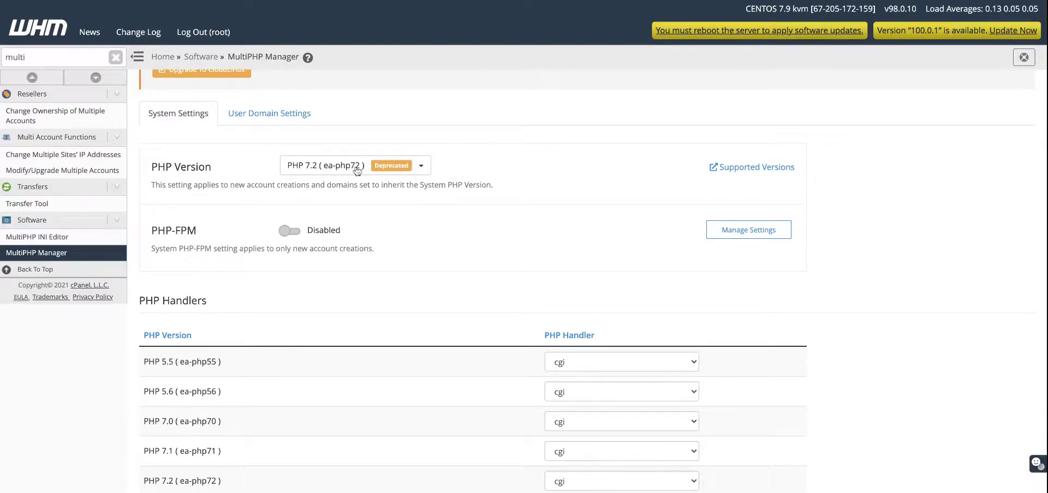
# Step: Choose PHP 8.0 (ea-php80) as the system PHP version and review the confirmation
pyautogui.click(322, 170)
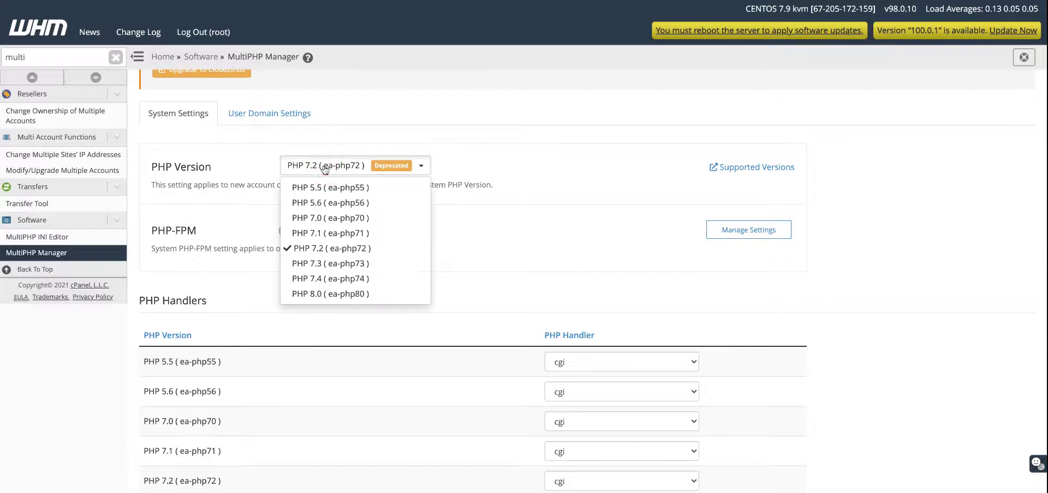
pyautogui.click(325, 295)
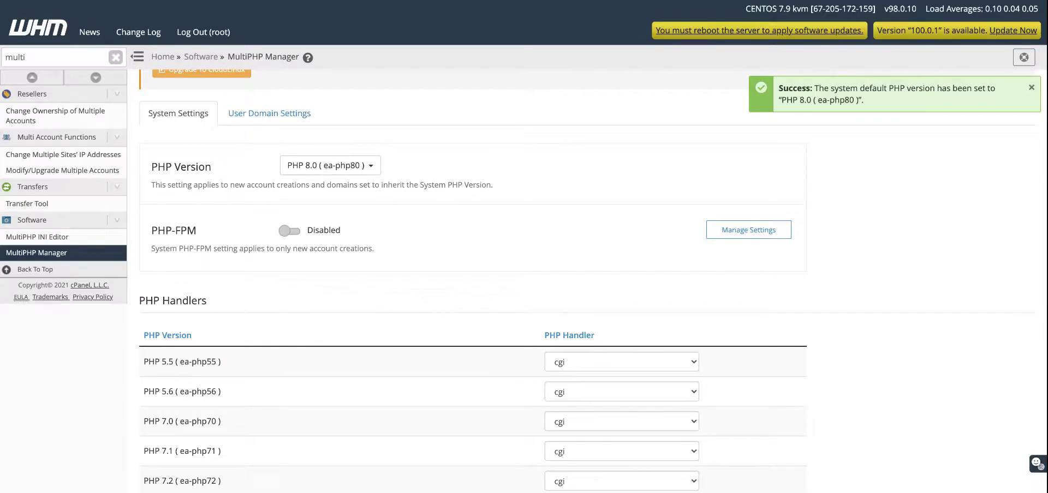
pyautogui.scroll(-3, 470, 213)
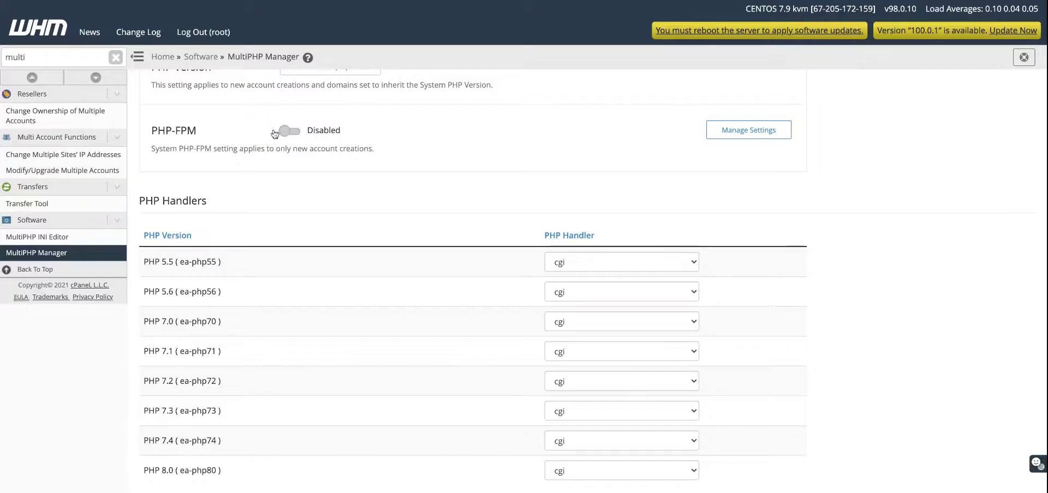
pyautogui.scroll(-1, 266, 239)
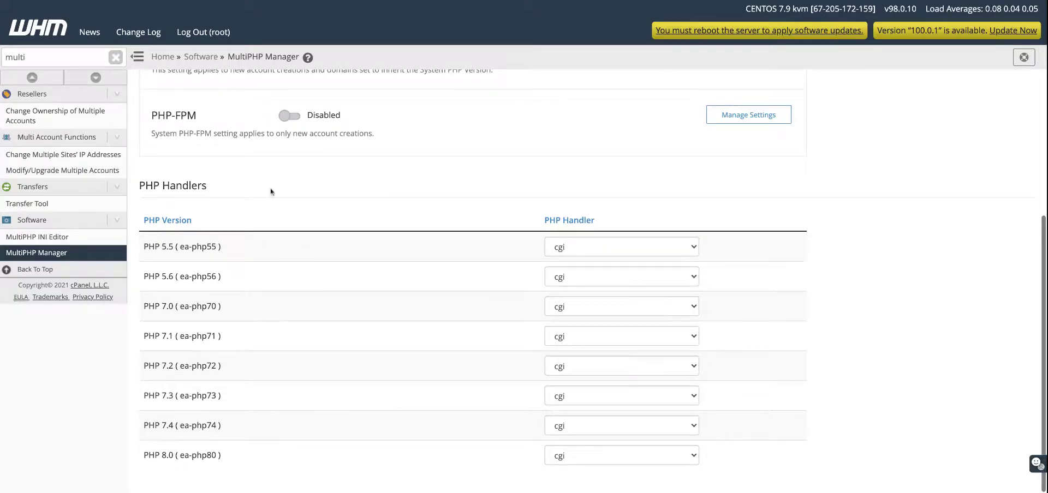
pyautogui.scroll(3, 480, 233)
pyautogui.scroll(1, 479, 236)
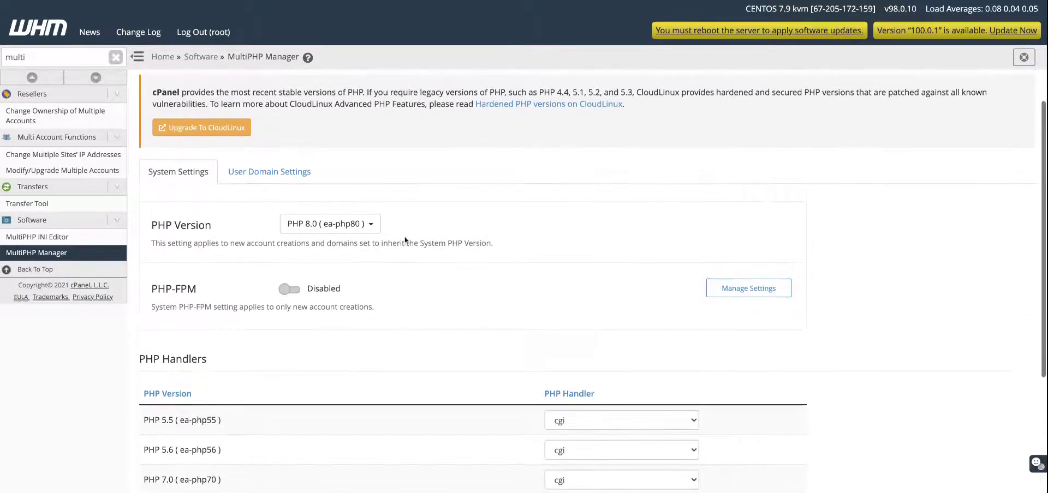
# Step: Show the User Domain Settings table listing 1to1social.com on PHP 8.0 and subdomains on 5.6
pyautogui.click(263, 174)
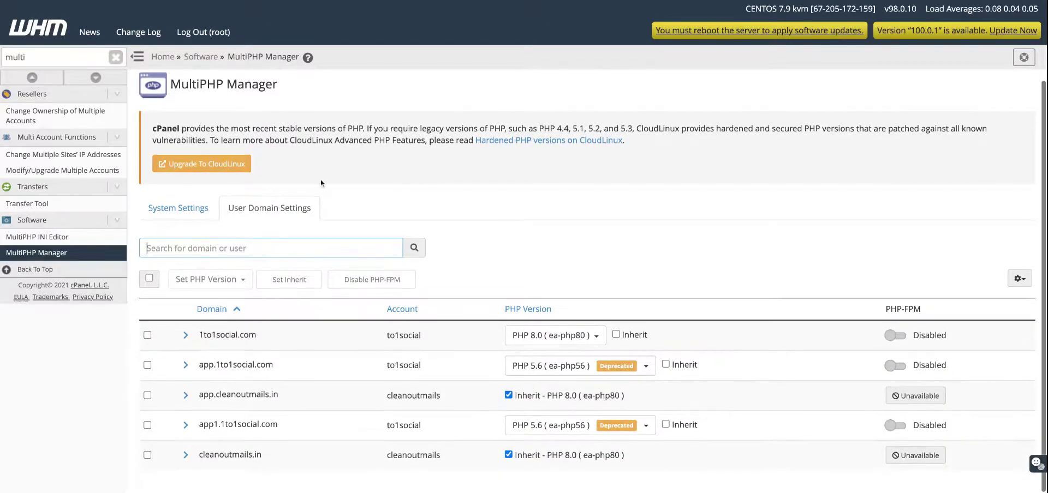
pyautogui.click(178, 210)
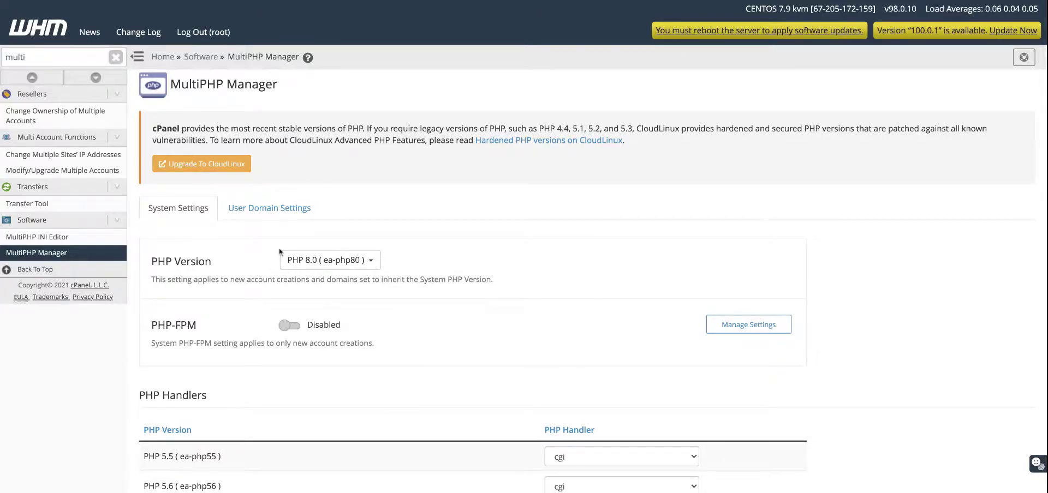
pyautogui.click(270, 208)
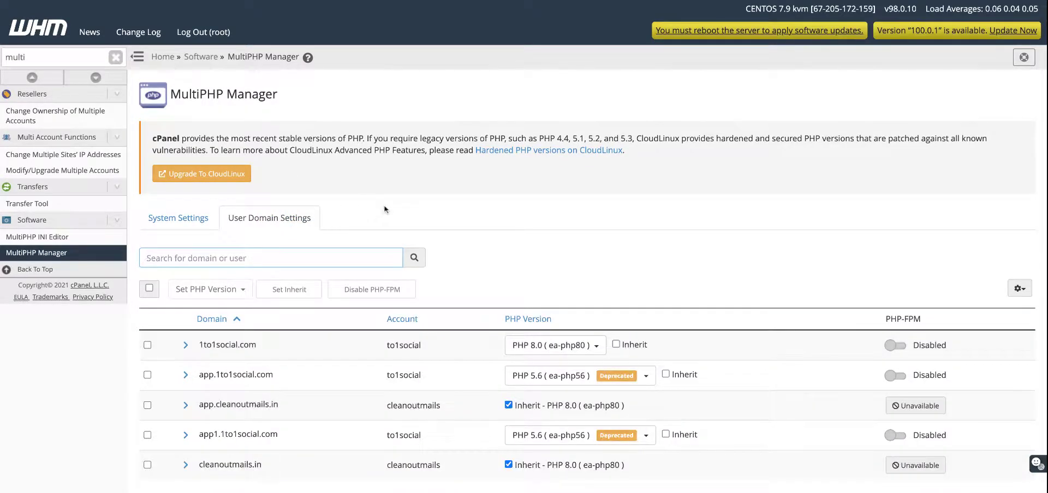
pyautogui.scroll(-2, 385, 209)
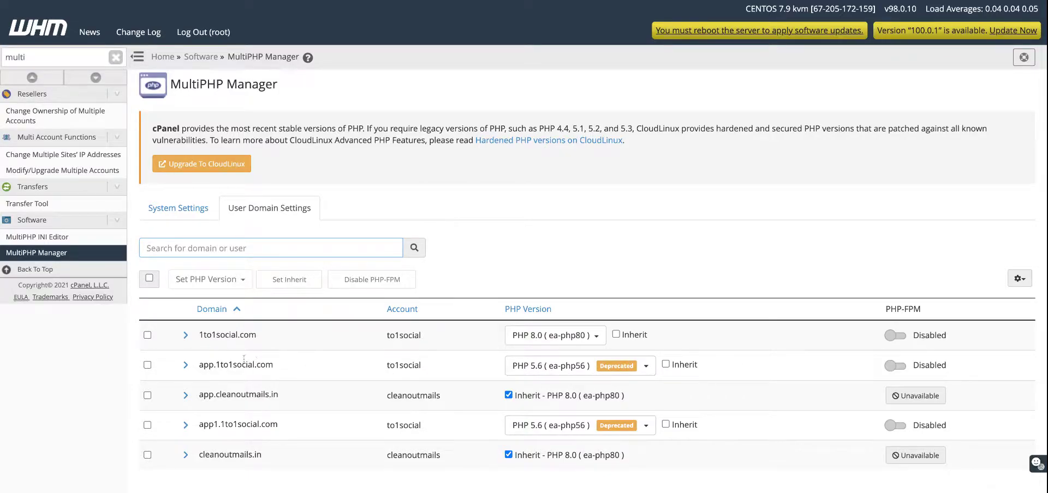
pyautogui.click(567, 370)
pyautogui.scroll(-1, 569, 377)
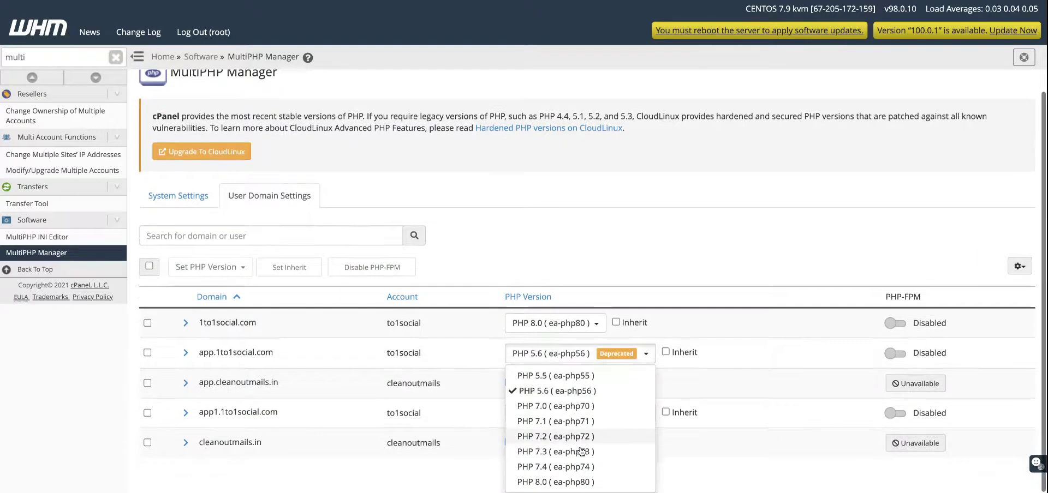
pyautogui.click(552, 453)
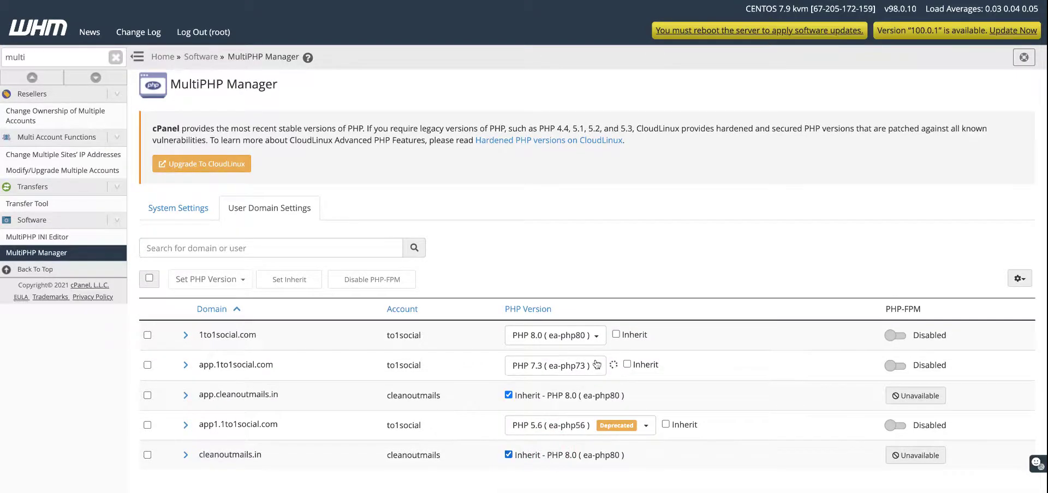
pyautogui.click(538, 369)
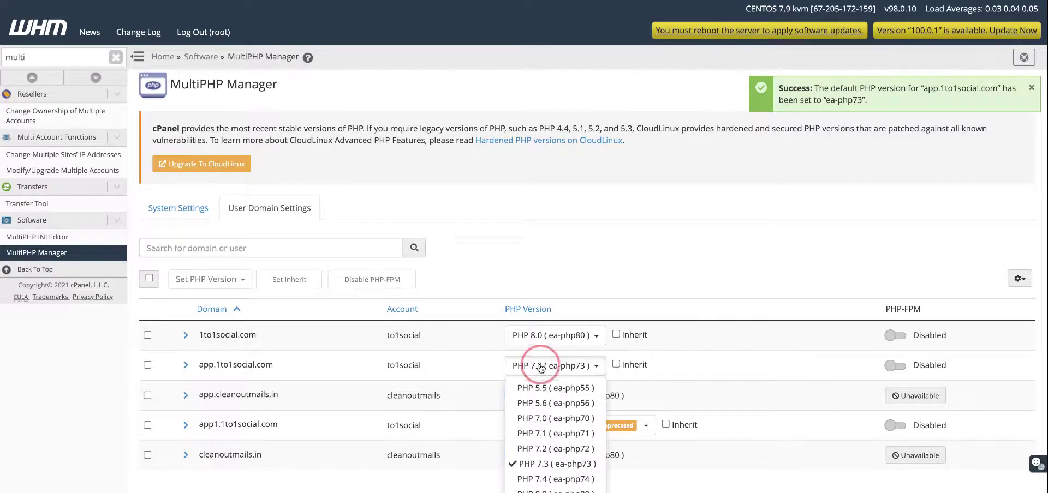
pyautogui.click(542, 403)
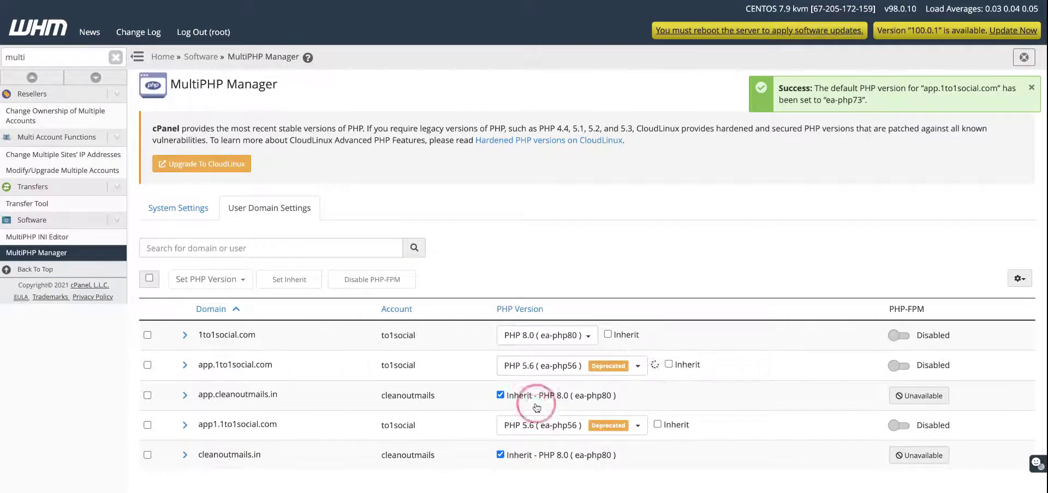